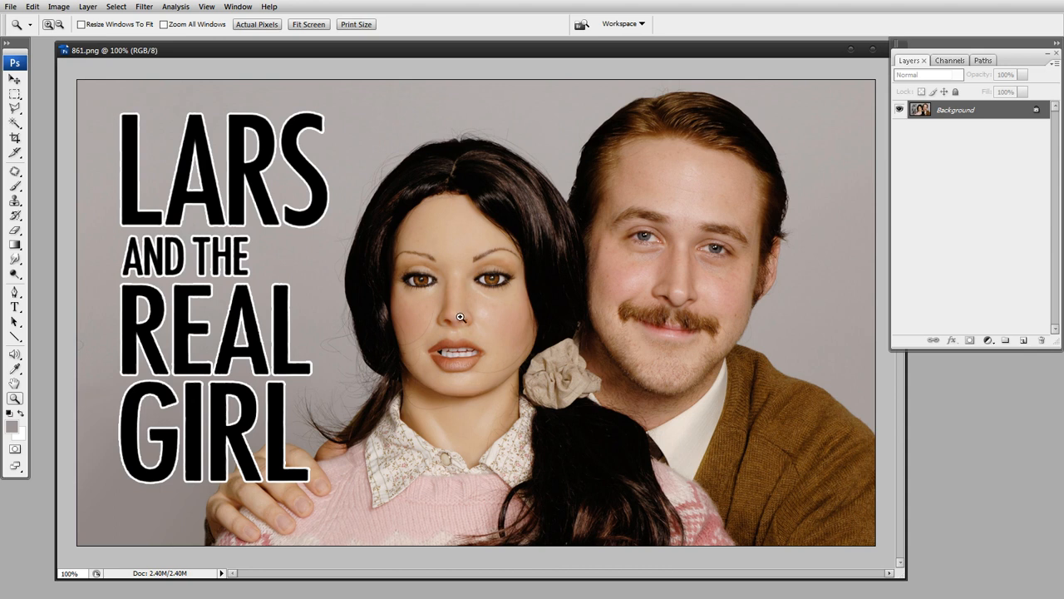
Duplicate the Background layer so the man's face can be retouched on a copy
click(670, 258)
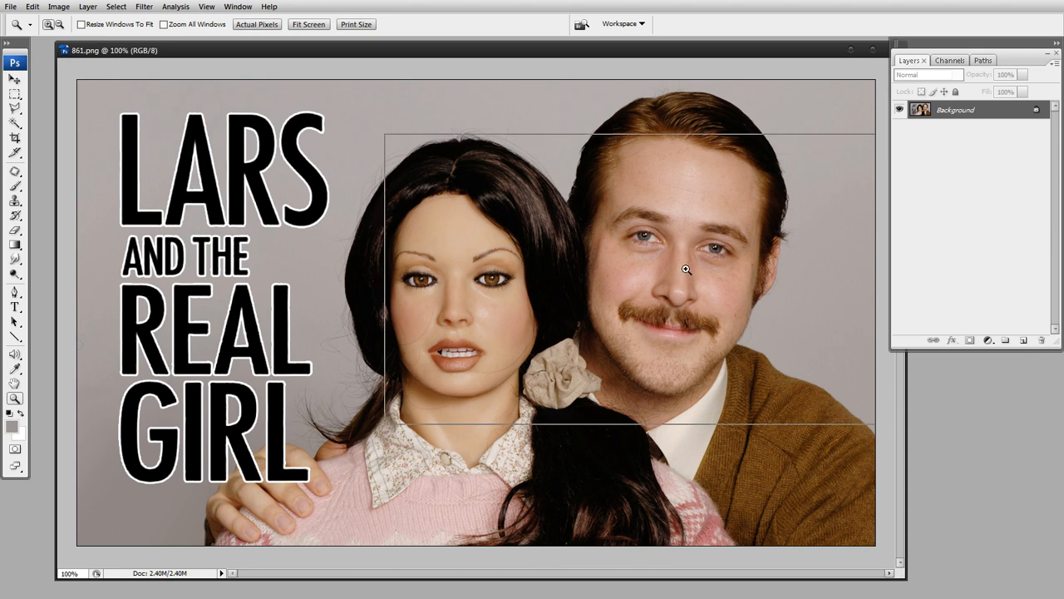
mouse_move(552, 298)
mouse_down()
mouse_move(566, 278)
mouse_move(560, 285)
mouse_up()
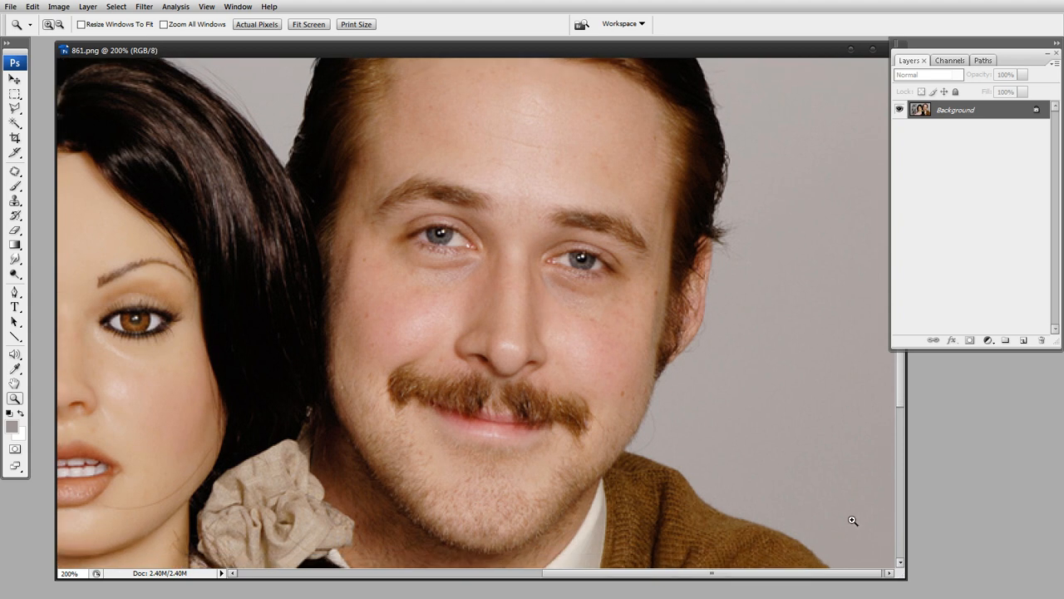
drag(898, 574, 982, 598)
drag(607, 395, 613, 457)
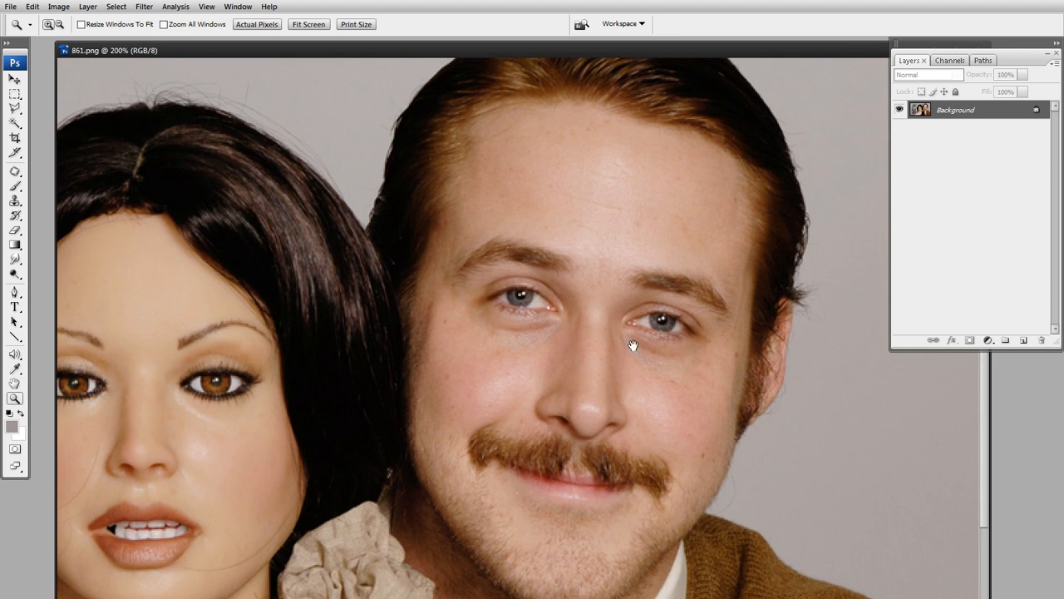
drag(595, 344, 592, 338)
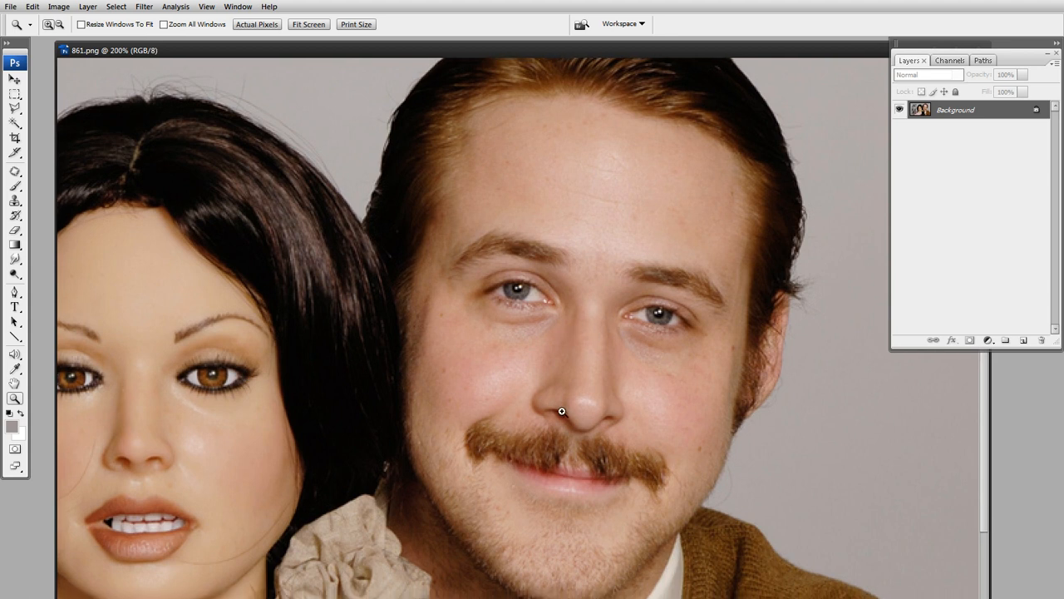
key(m)
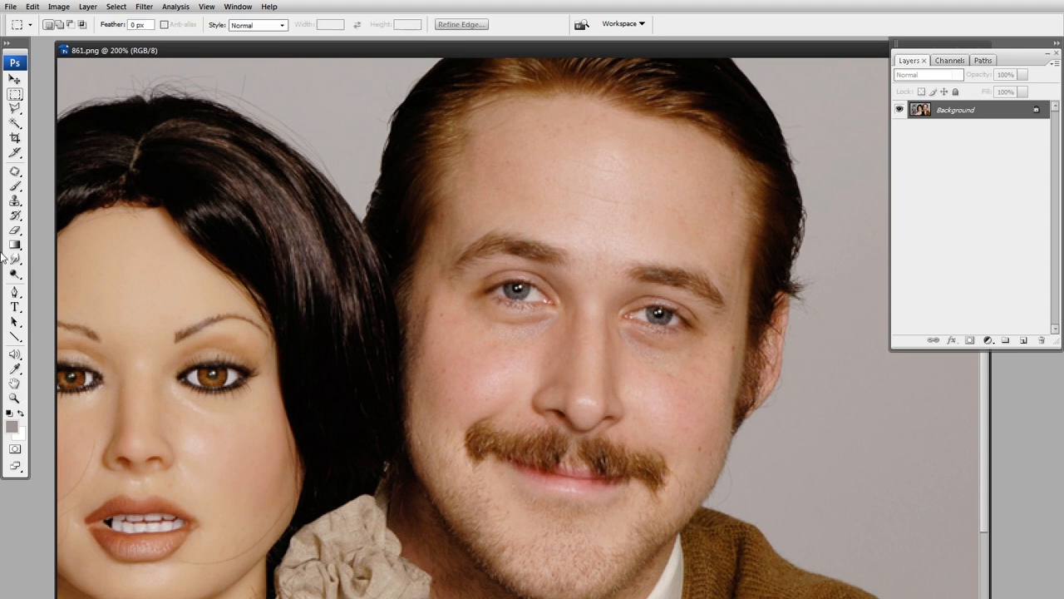
click(15, 172)
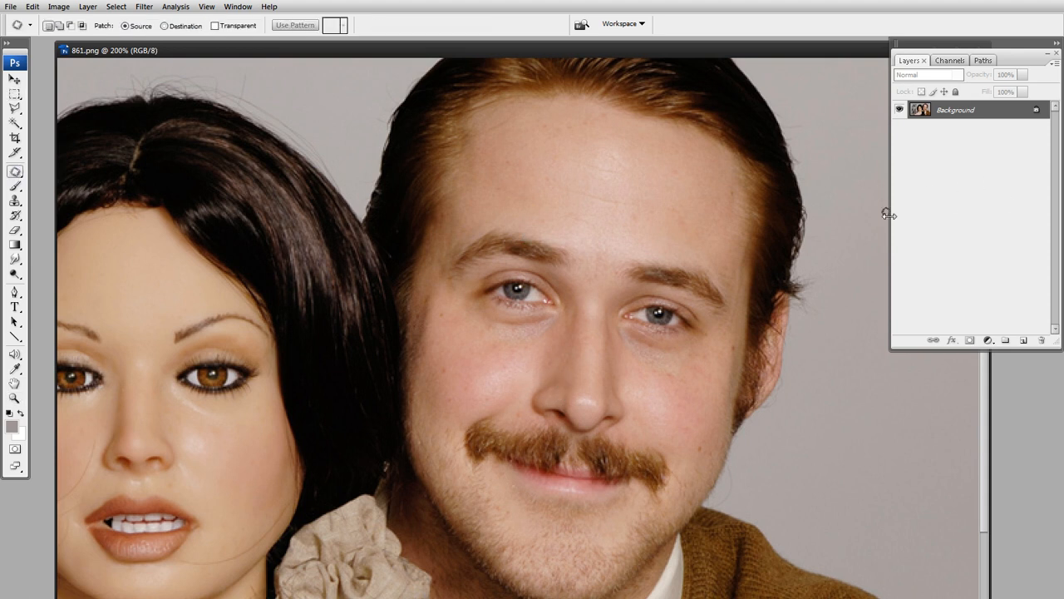
drag(925, 117, 1024, 340)
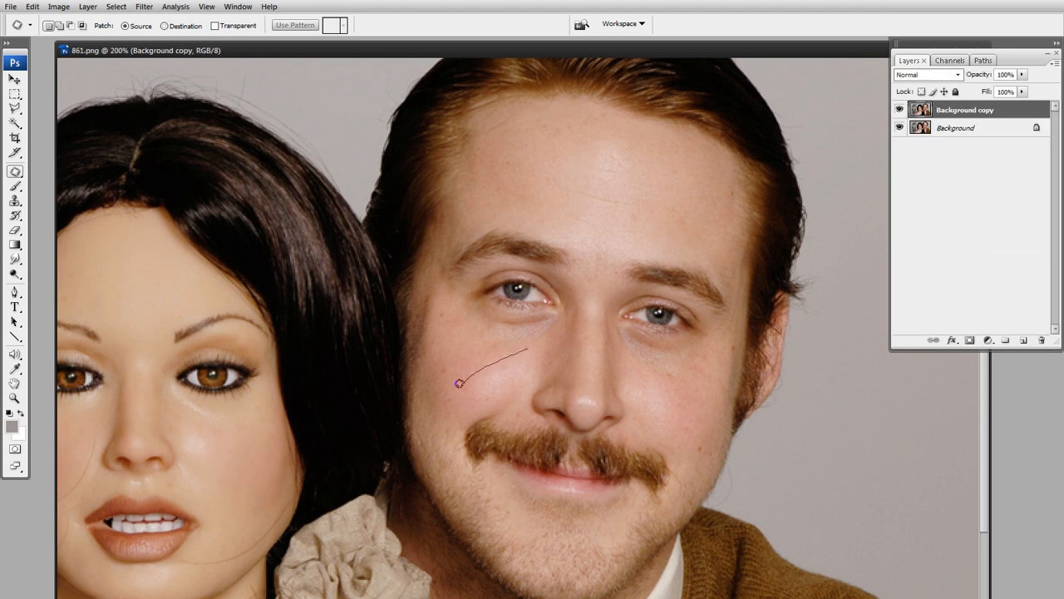
Patch the shiny highlights on both of the man's cheeks with matte skin from his forehead
drag(459, 383, 504, 399)
drag(525, 349, 525, 350)
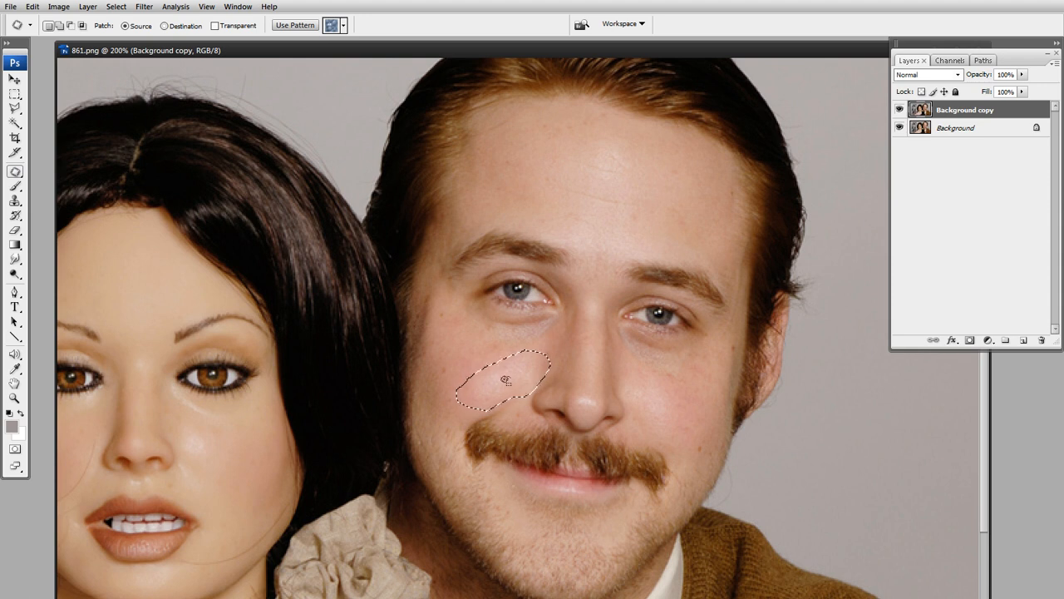
drag(506, 339, 516, 174)
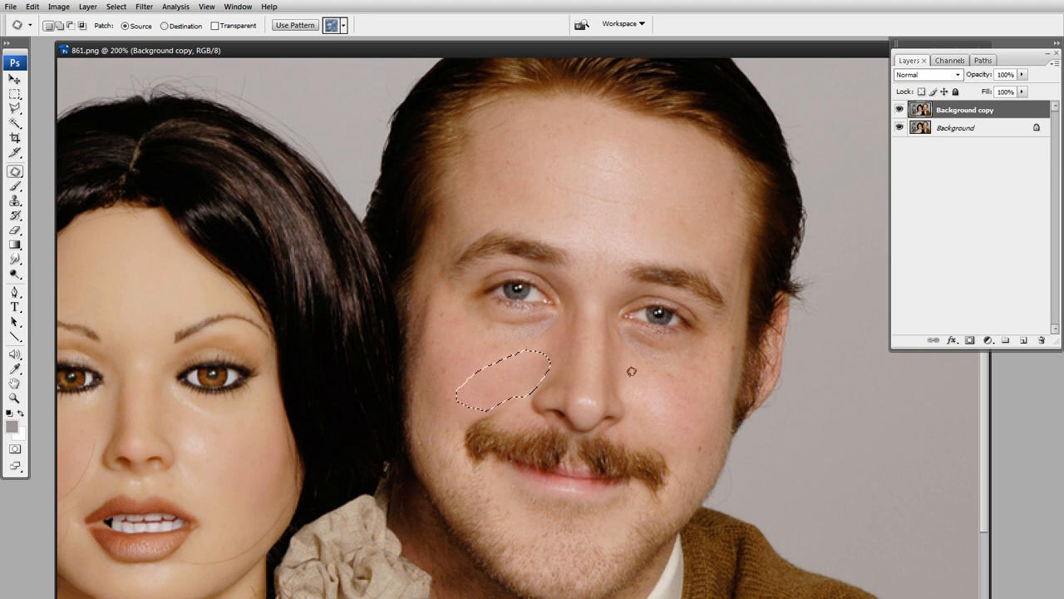
key(ctrl+d)
mouse_move(627, 382)
mouse_down()
mouse_move(647, 427)
mouse_move(683, 433)
mouse_move(675, 387)
mouse_move(647, 367)
mouse_move(657, 394)
mouse_move(591, 193)
mouse_move(516, 175)
mouse_up()
key(ctrl+d)
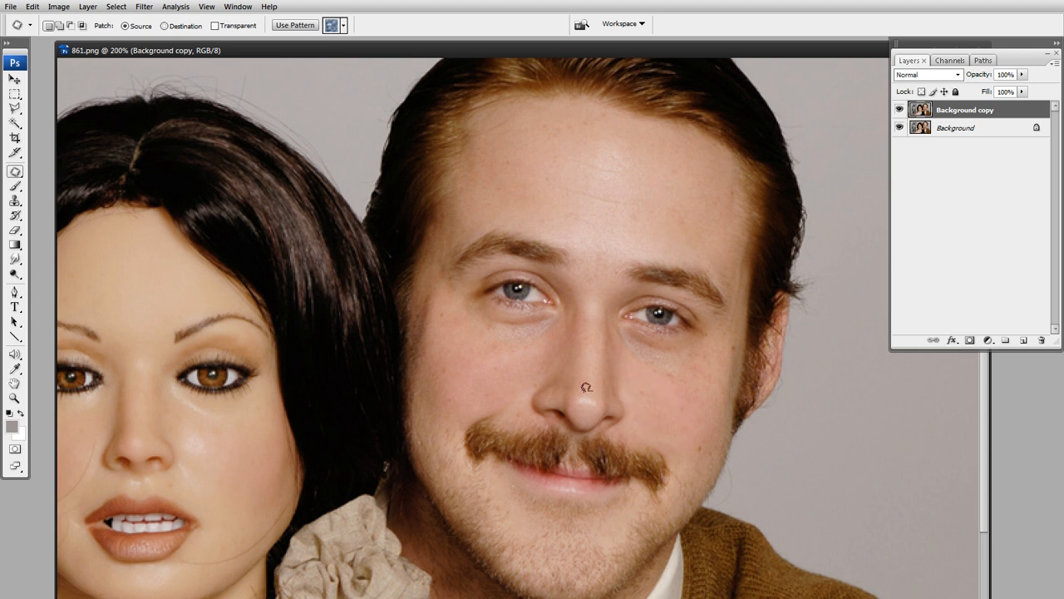
Patch the shine on the man's nose and beneath both eyes with matte skin from his face
mouse_move(578, 405)
mouse_down()
mouse_move(602, 406)
mouse_move(587, 414)
mouse_move(576, 401)
mouse_up()
drag(496, 379, 488, 371)
key(ctrl+d)
mouse_move(556, 313)
mouse_down()
mouse_move(496, 319)
mouse_move(489, 333)
mouse_move(529, 338)
mouse_move(561, 320)
mouse_move(568, 281)
mouse_move(505, 212)
mouse_up()
key(ctrl+d)
mouse_move(627, 322)
mouse_down()
mouse_move(622, 341)
mouse_move(655, 366)
mouse_move(682, 353)
mouse_move(625, 324)
mouse_up()
drag(499, 356, 482, 361)
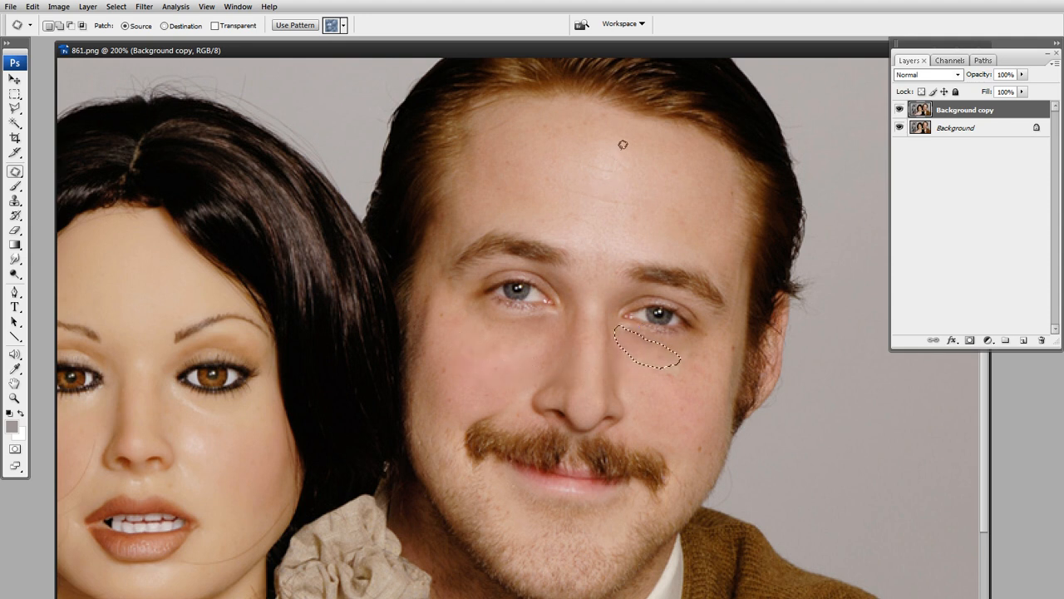
Patch the shiny areas across the middle of the man's forehead and on the bridge of his nose
mouse_move(623, 145)
mouse_down()
mouse_move(578, 151)
mouse_move(533, 222)
mouse_move(578, 245)
mouse_move(581, 262)
mouse_move(645, 256)
mouse_move(659, 239)
mouse_move(644, 173)
mouse_move(619, 154)
mouse_up()
drag(592, 189, 527, 157)
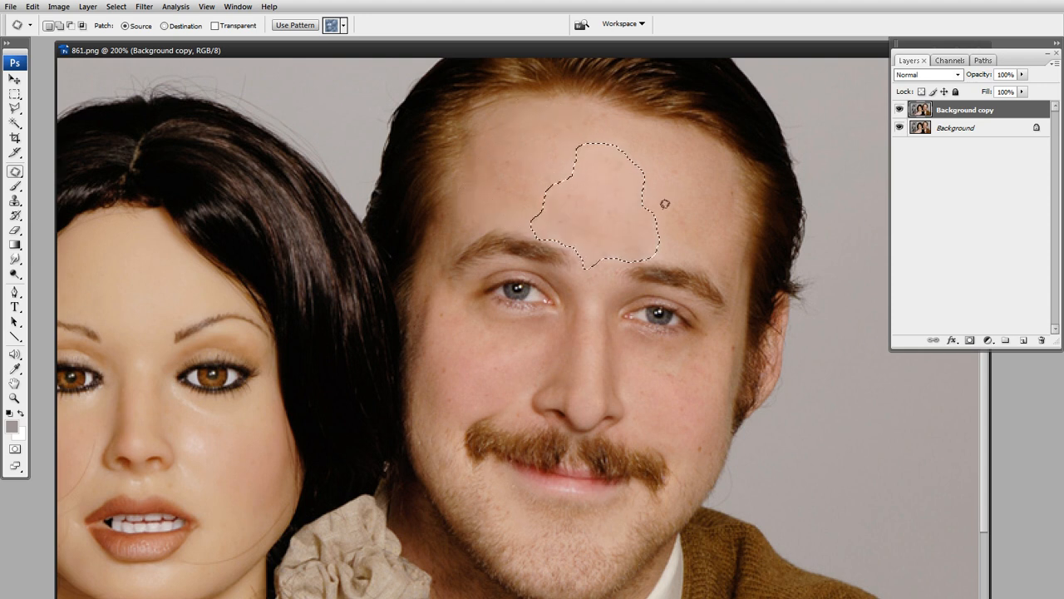
key(ctrl+d)
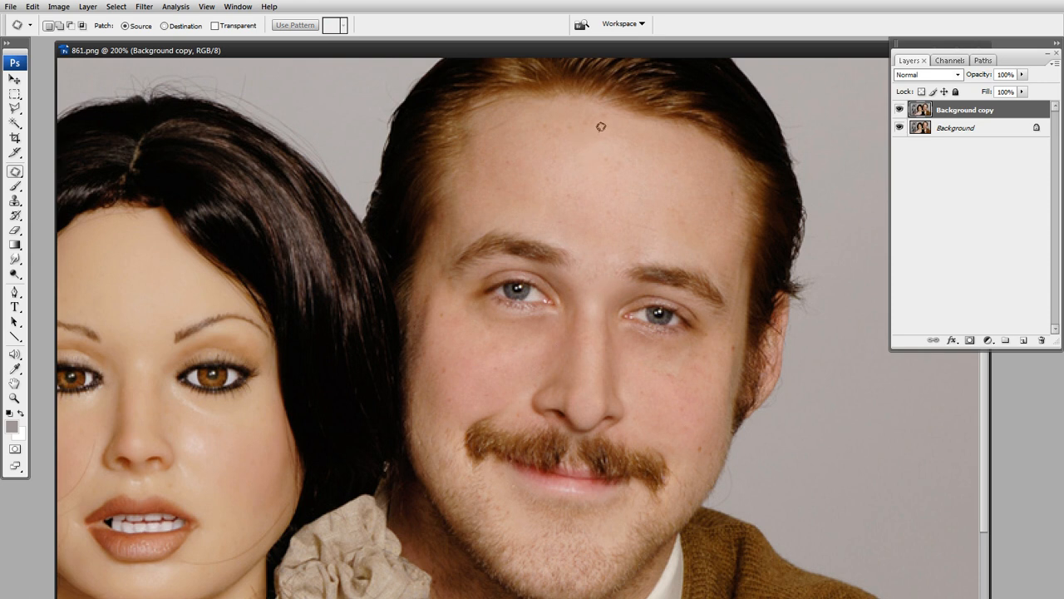
mouse_move(619, 131)
mouse_down()
mouse_move(564, 141)
mouse_move(618, 154)
mouse_move(637, 144)
mouse_move(514, 166)
mouse_up()
key(ctrl+d)
mouse_move(597, 297)
mouse_down()
mouse_move(606, 304)
mouse_move(587, 319)
mouse_move(594, 299)
mouse_move(514, 372)
mouse_up()
key(ctrl+d)
click(1023, 76)
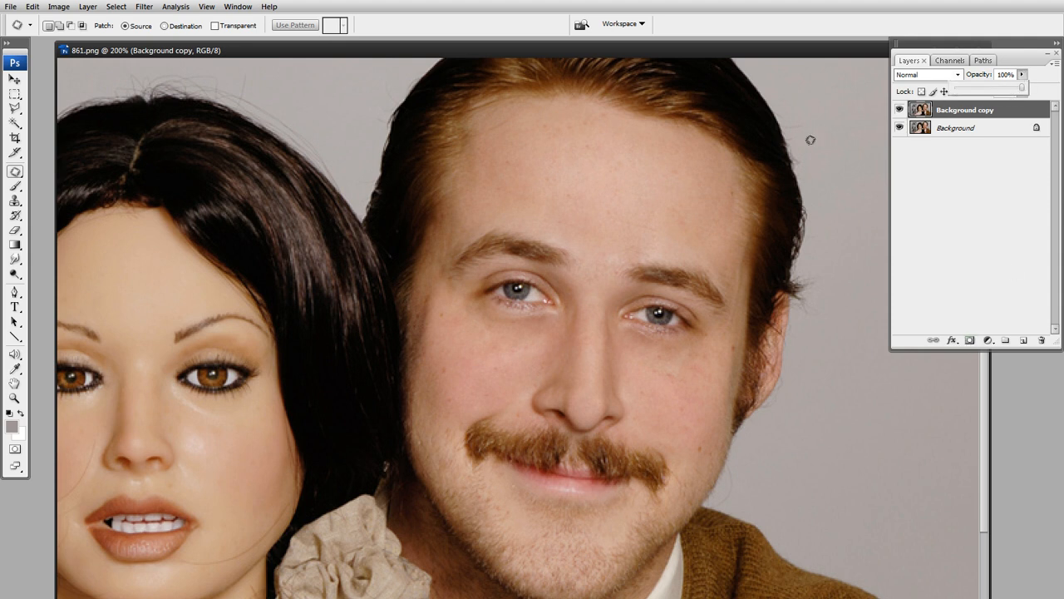
mouse_move(1023, 90)
mouse_down()
mouse_move(952, 92)
mouse_move(1037, 99)
mouse_up()
click(998, 193)
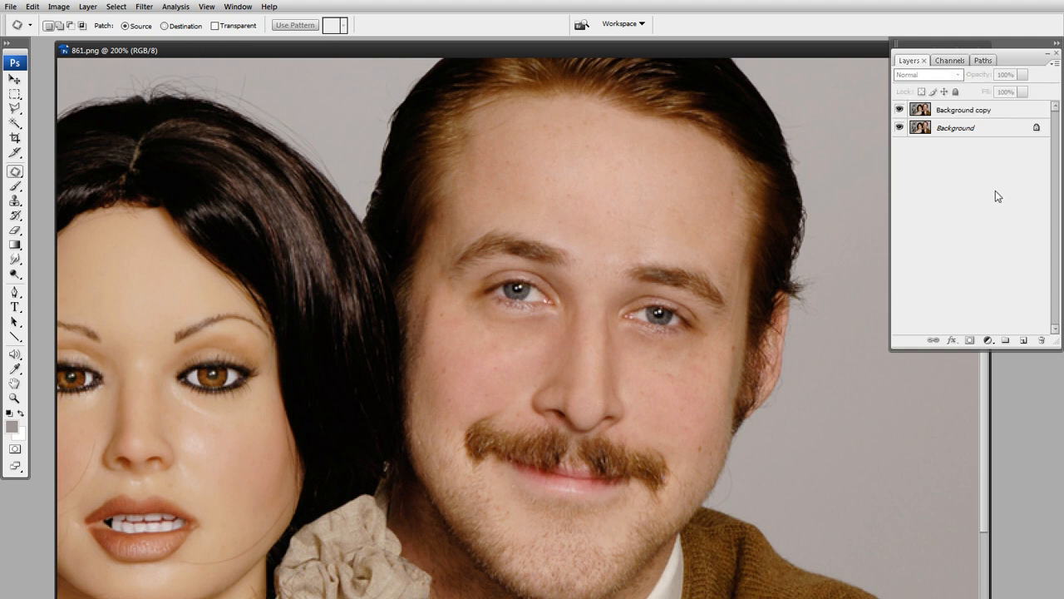
click(919, 116)
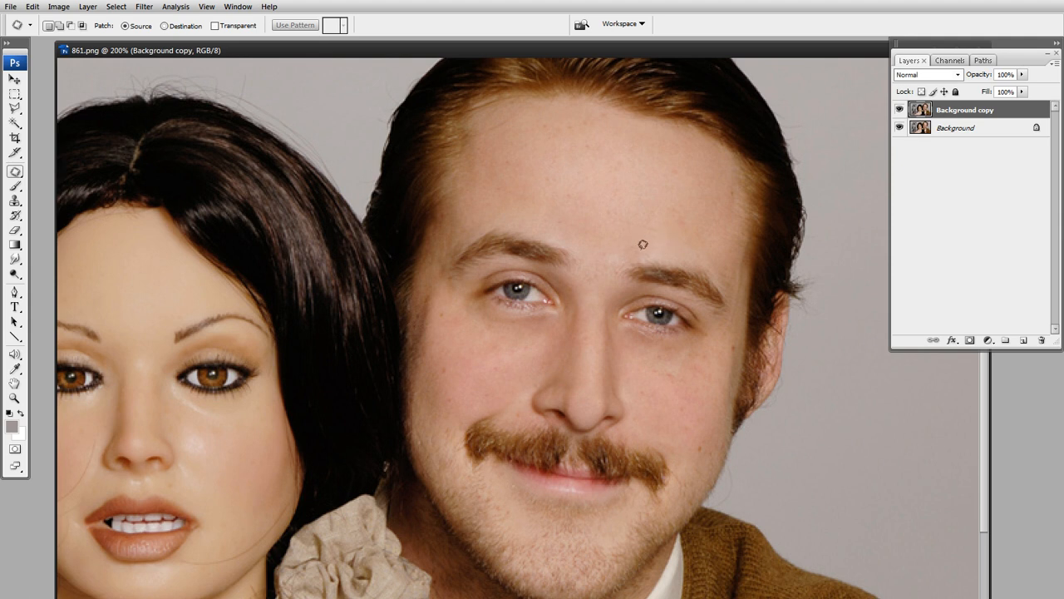
Patch a small round area on the man's forehead and try fading the patch to about 34% opacity
mouse_move(628, 212)
mouse_down()
mouse_move(674, 222)
mouse_move(639, 230)
mouse_up()
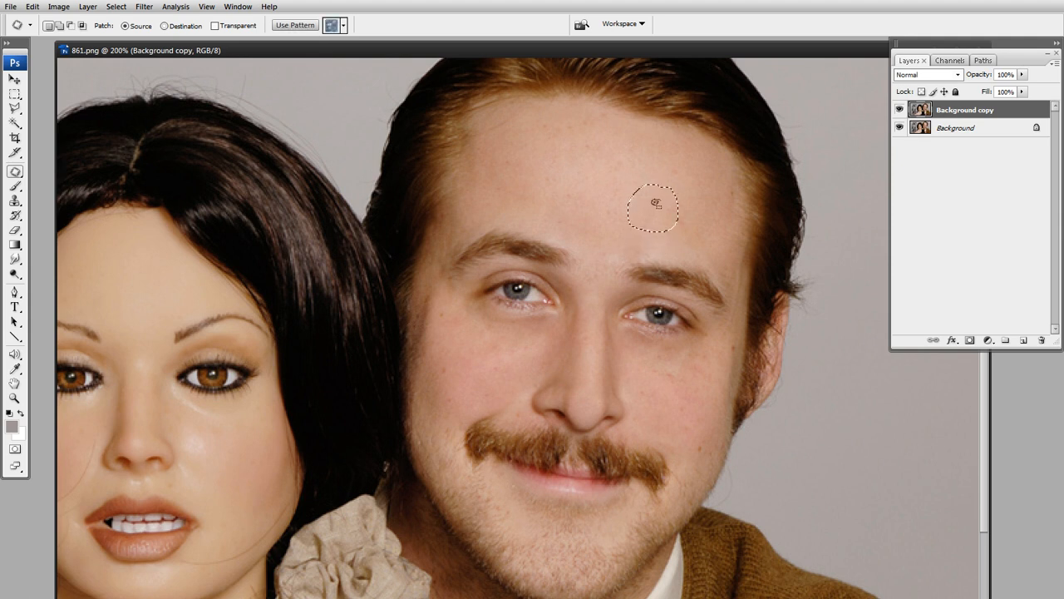
click(33, 7)
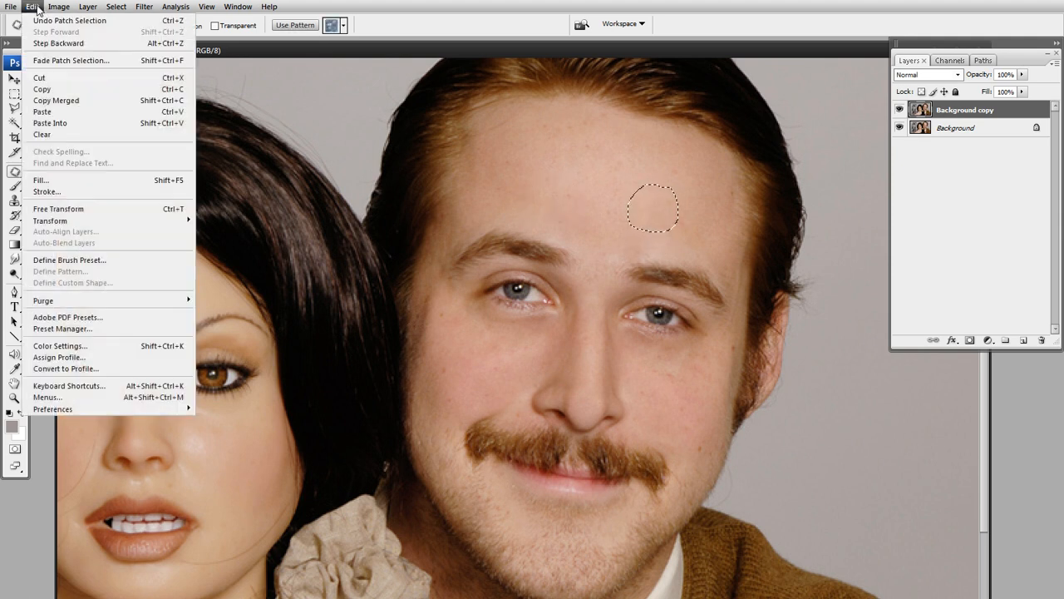
click(70, 61)
drag(678, 205, 636, 272)
drag(650, 307, 579, 314)
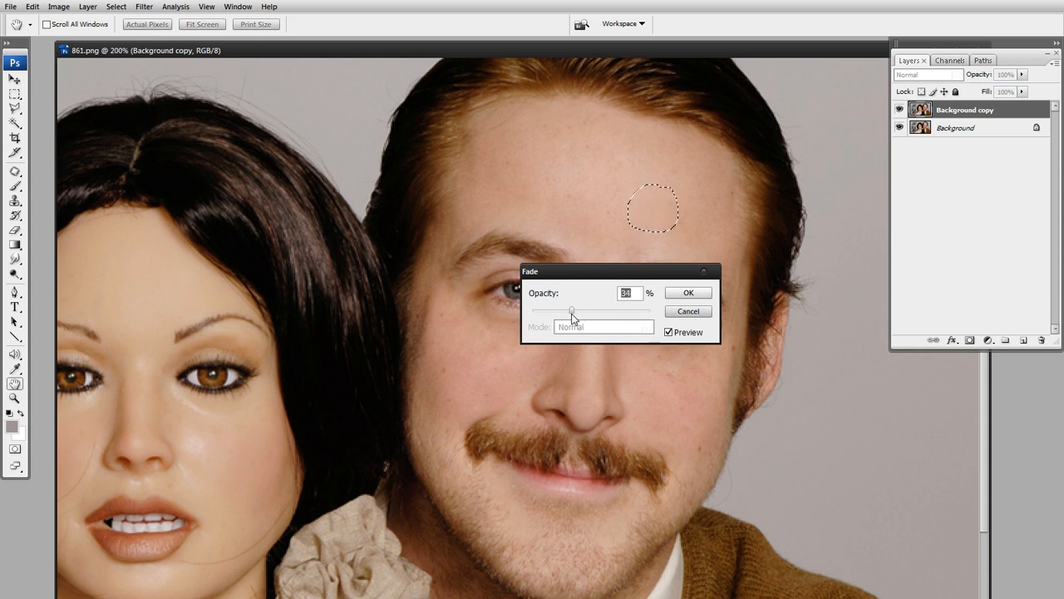
click(689, 312)
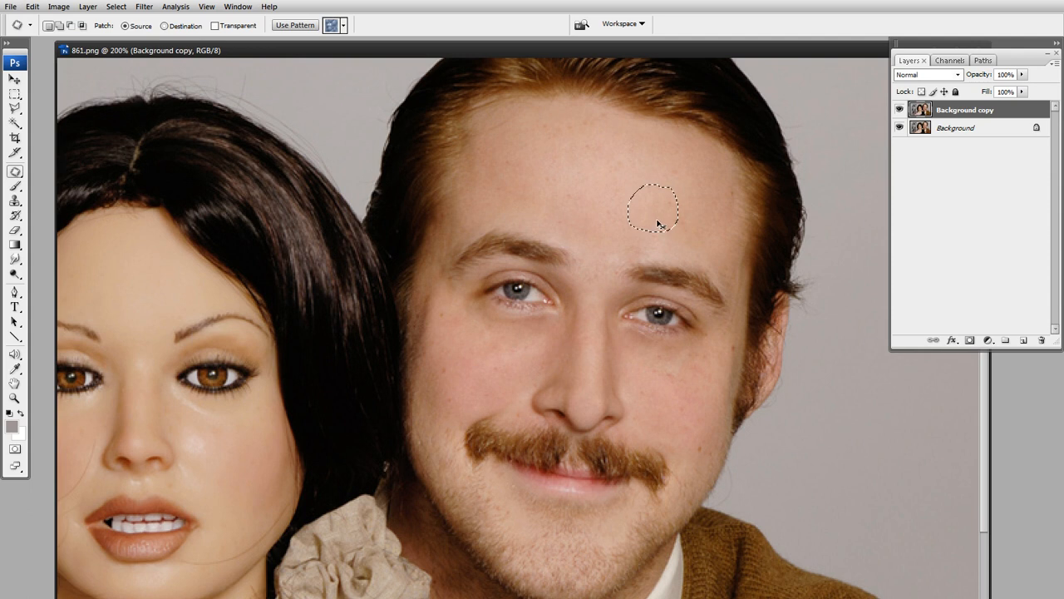
key(ctrl+d)
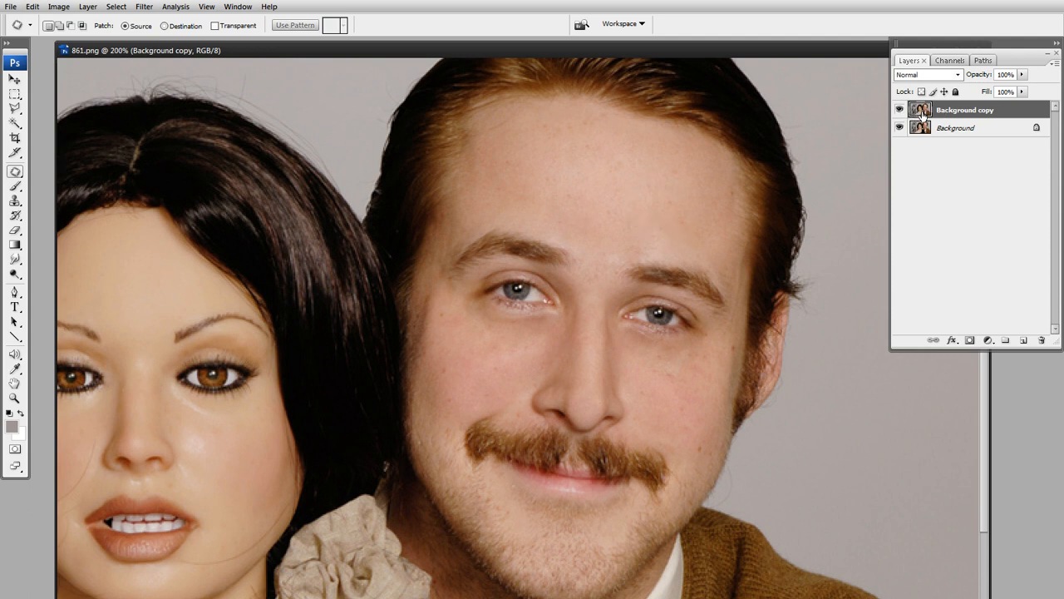
Add a layer mask to the Background copy layer and try painting black over the forehead with a size 50 brush
click(970, 341)
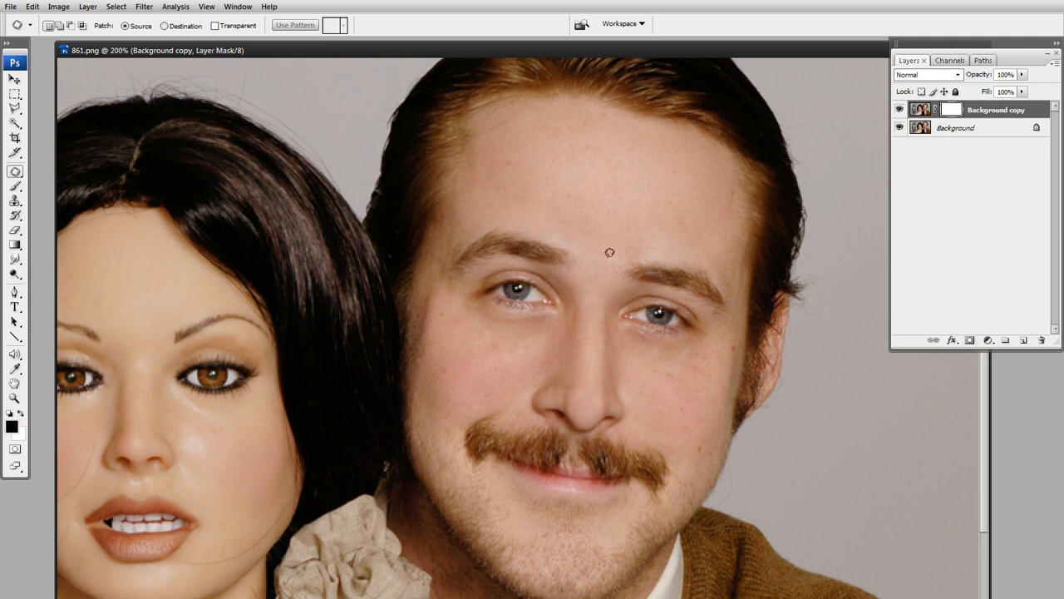
key(b)
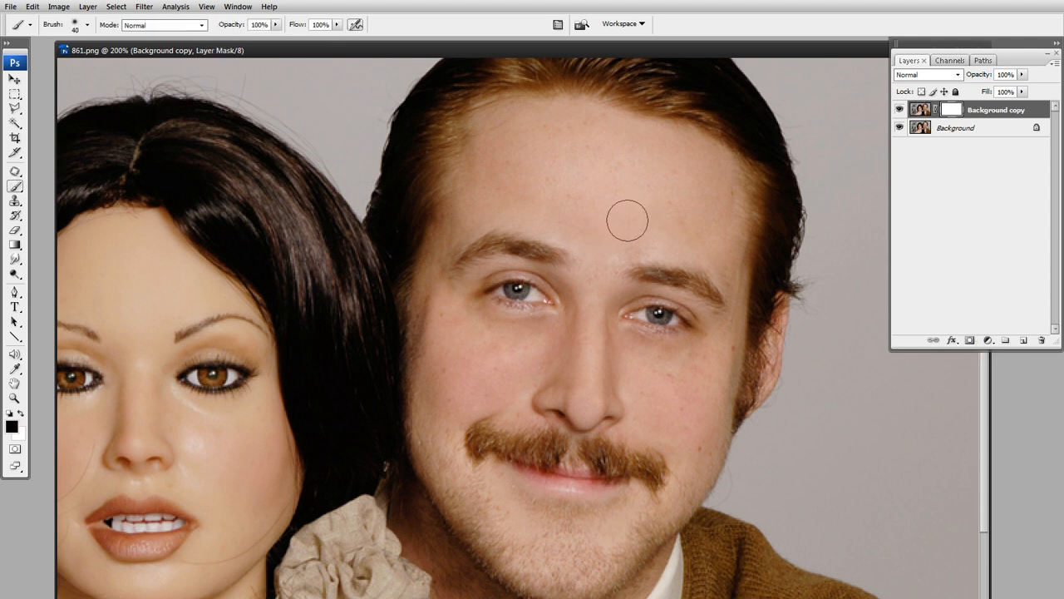
key(bracketright)
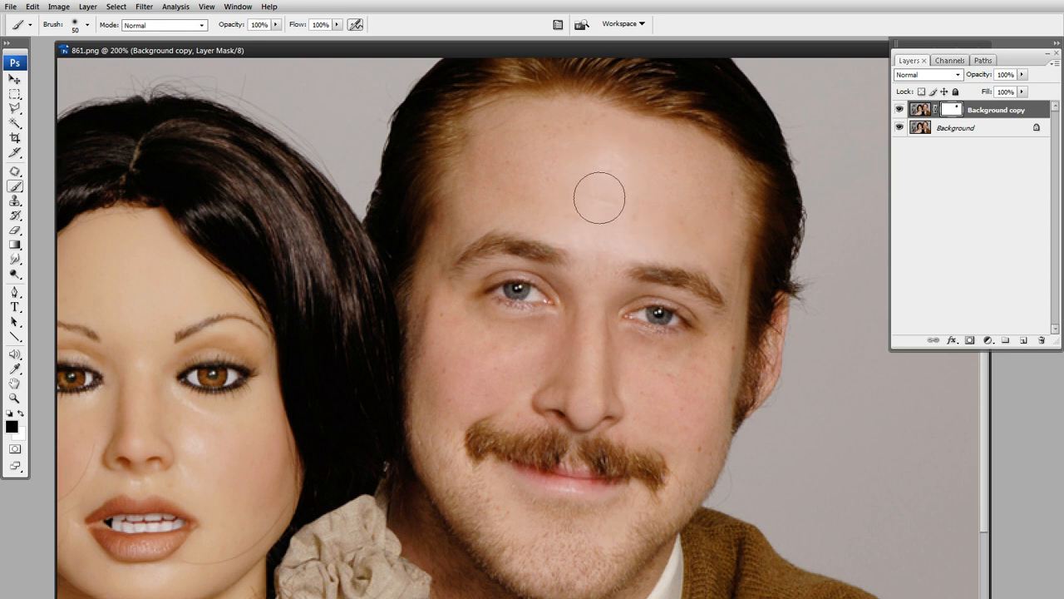
key(ctrl+z)
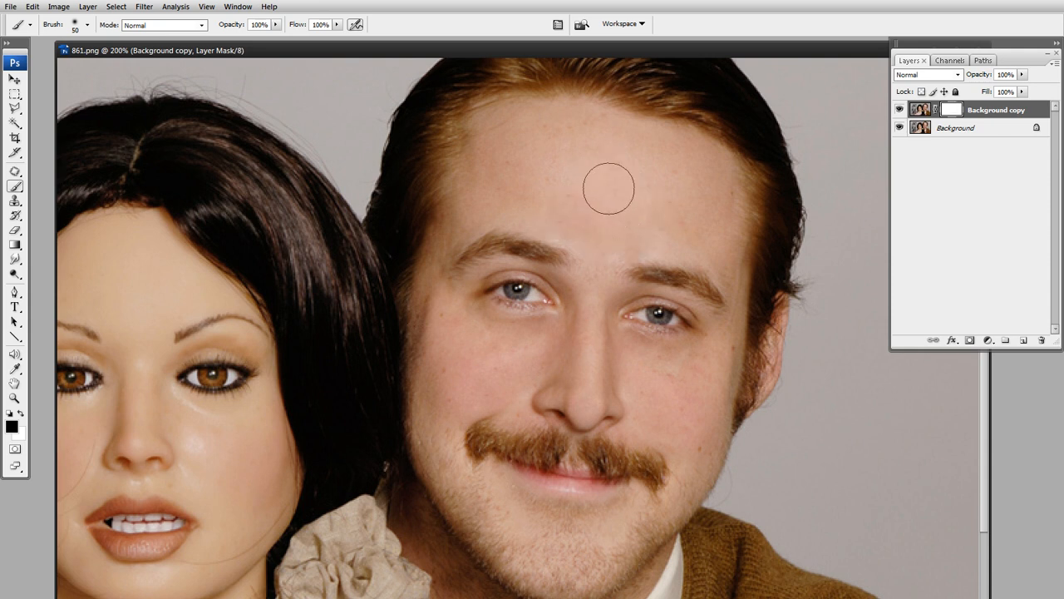
mouse_move(559, 233)
mouse_down()
mouse_move(583, 231)
mouse_move(582, 173)
mouse_move(610, 180)
mouse_up()
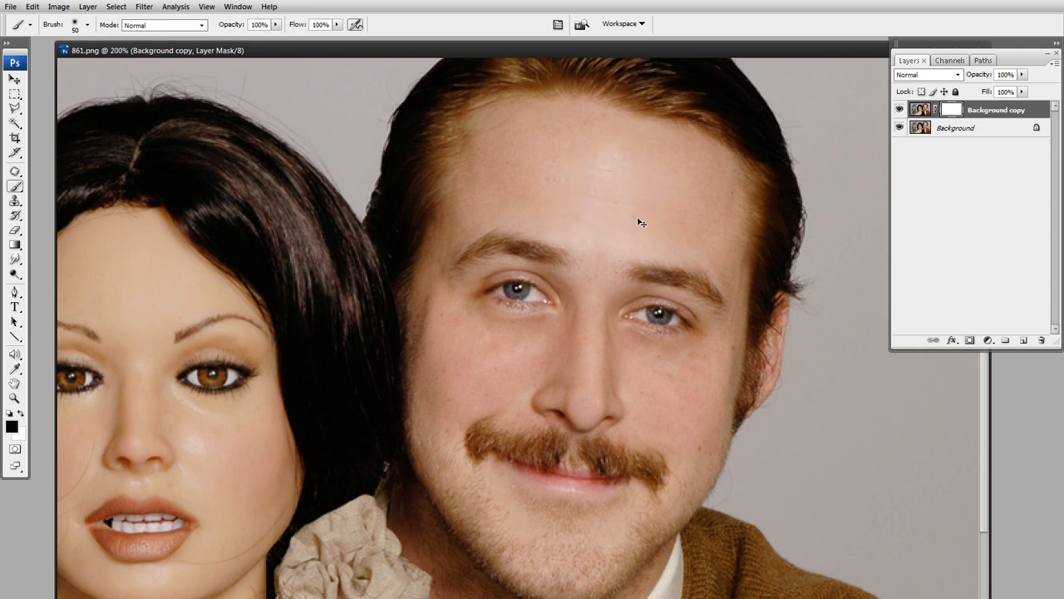
Set the brush opacity to 46%, paint the mask lightly over the forehead, and reduce the brush size to 20
click(12, 427)
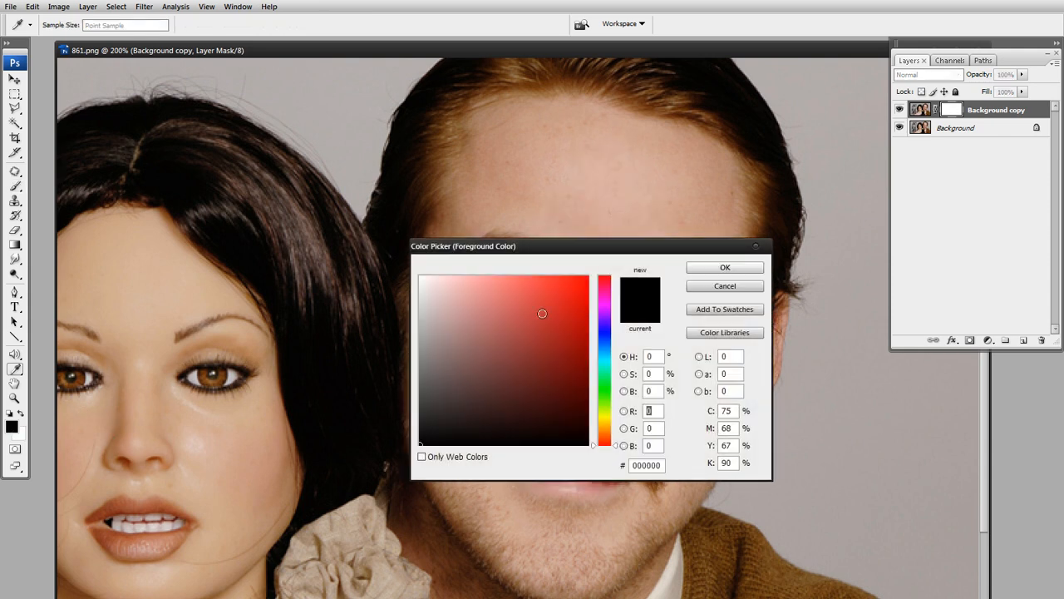
click(715, 268)
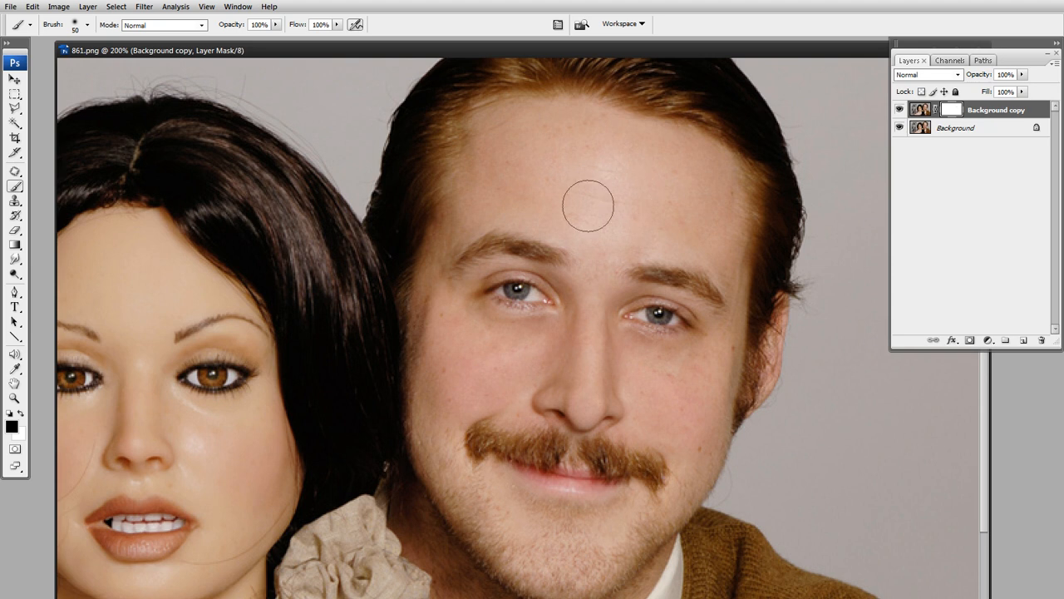
click(276, 24)
drag(279, 37, 239, 37)
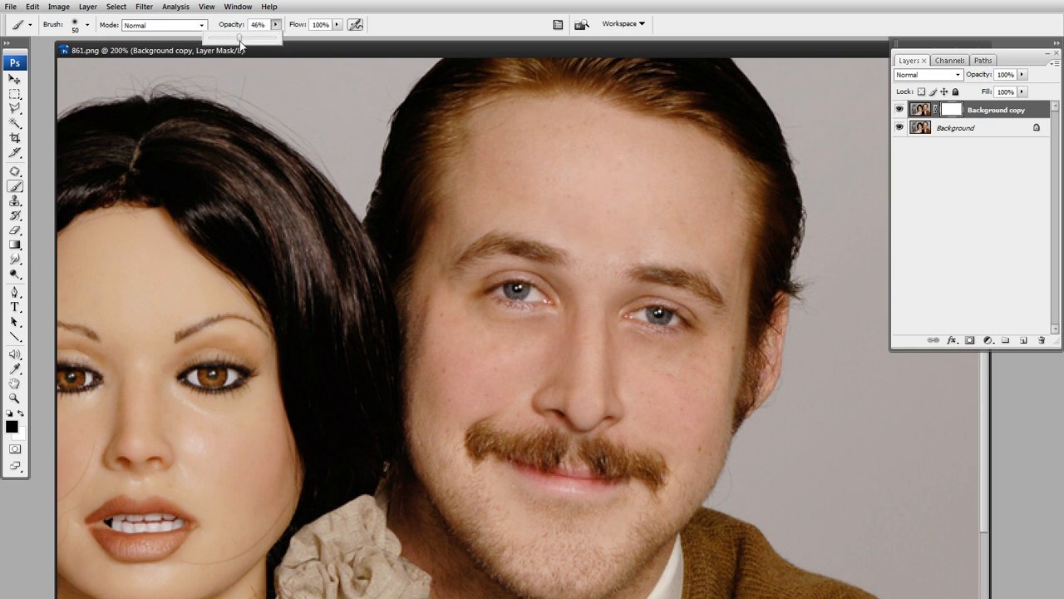
click(582, 185)
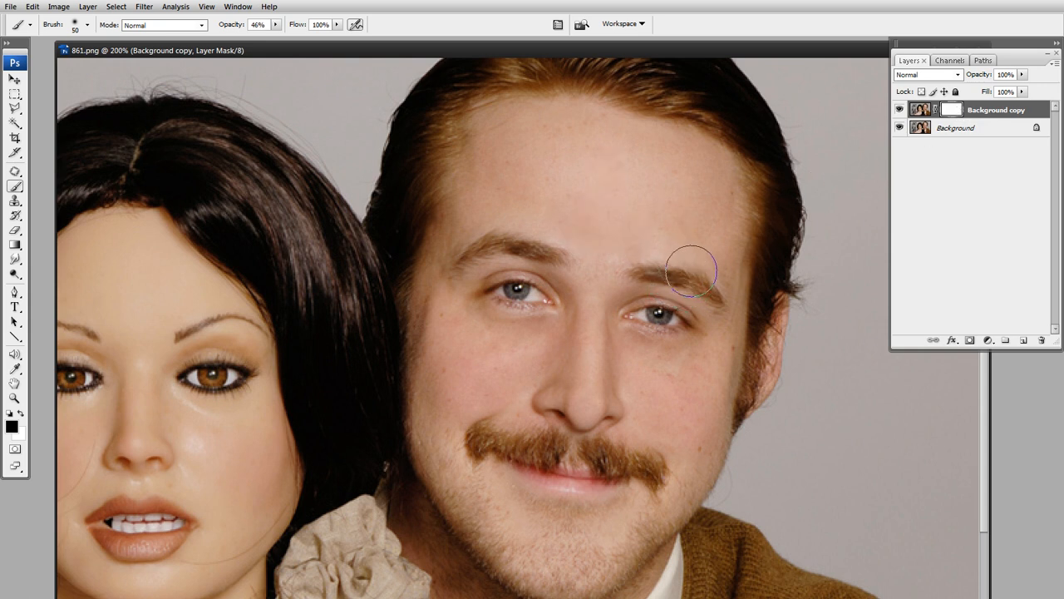
key(bracketleft)
key(bracketleft)
key(bracketleft)
Compare the retouched face with the original by hiding and showing the Background copy layer, both close up and at 100%
click(900, 109)
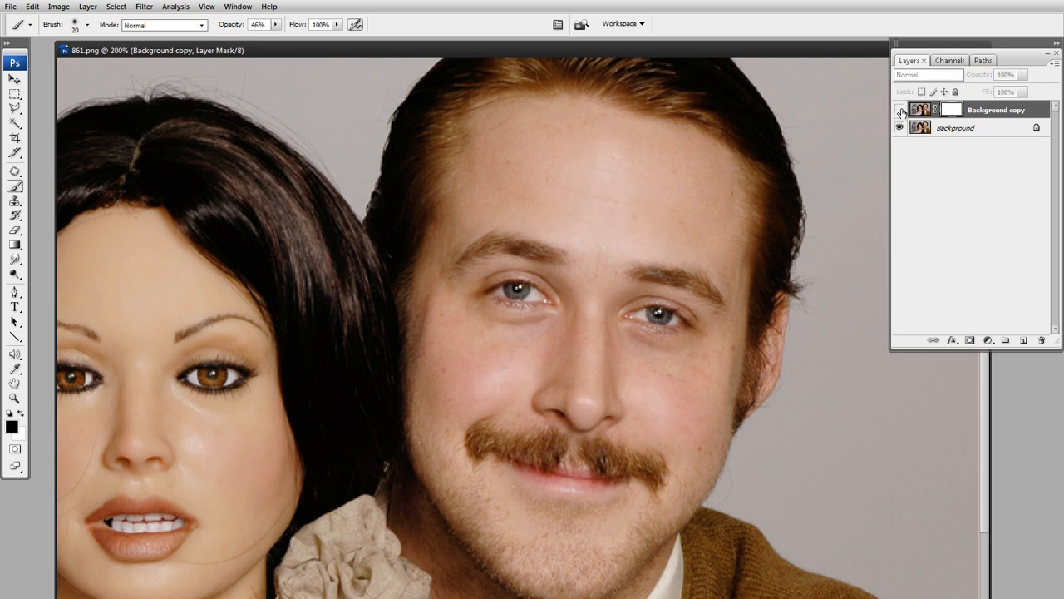
click(899, 109)
click(899, 110)
click(898, 109)
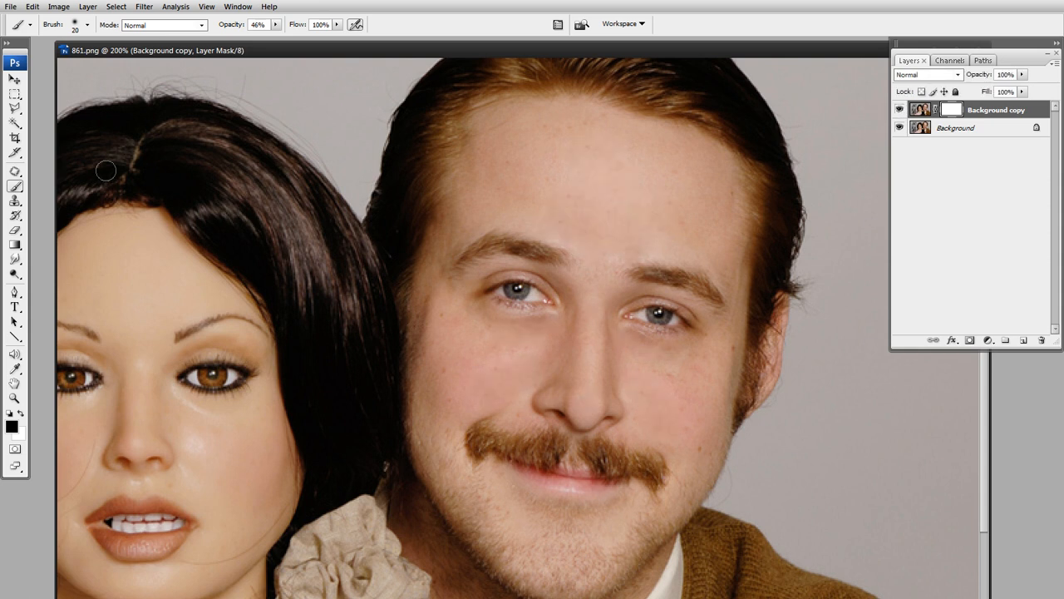
click(15, 95)
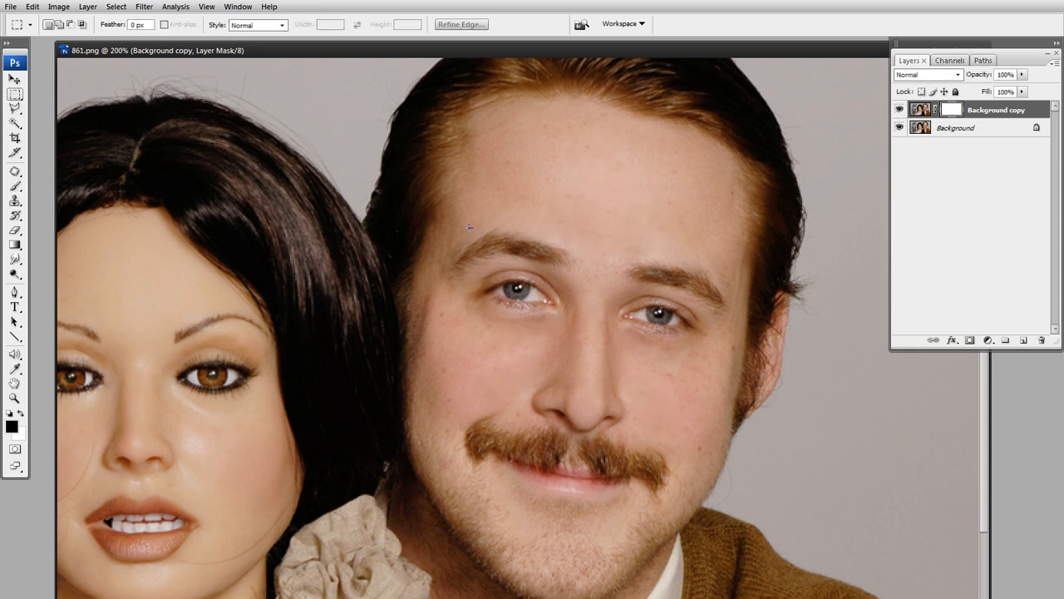
key(ctrl+minus)
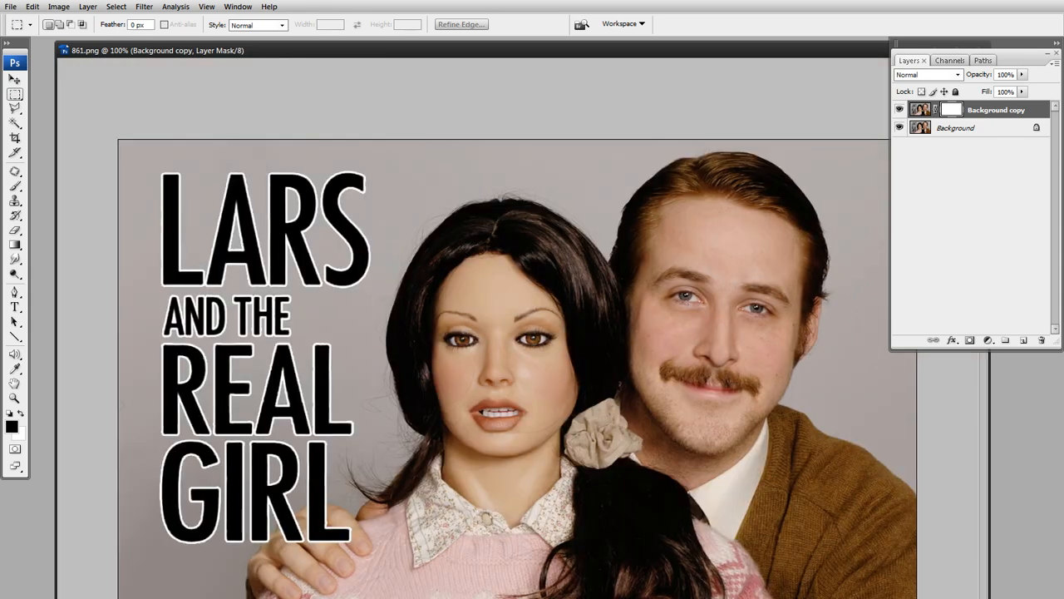
key(Tab)
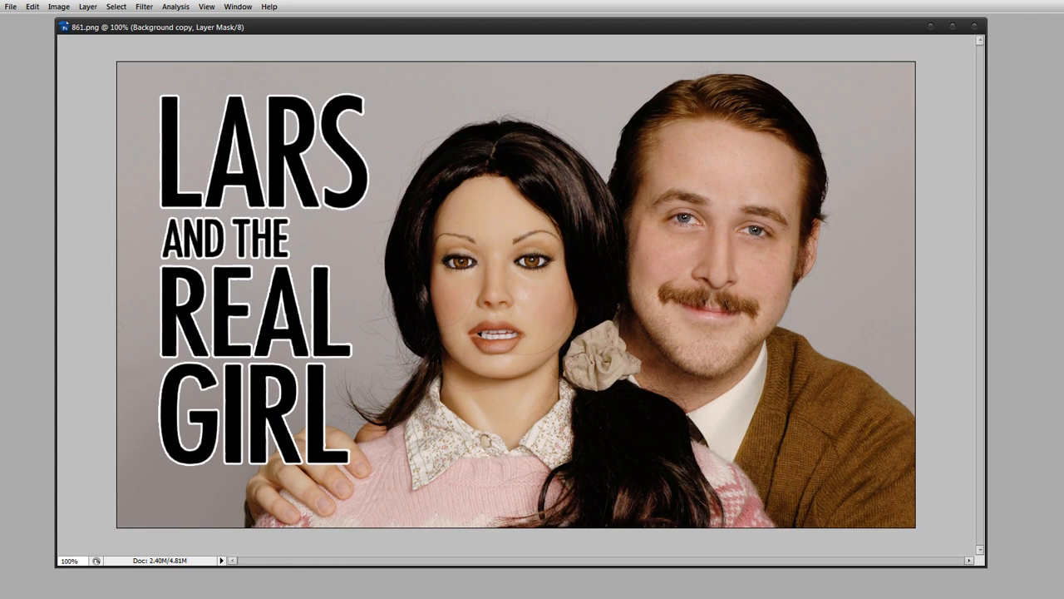
key(F7)
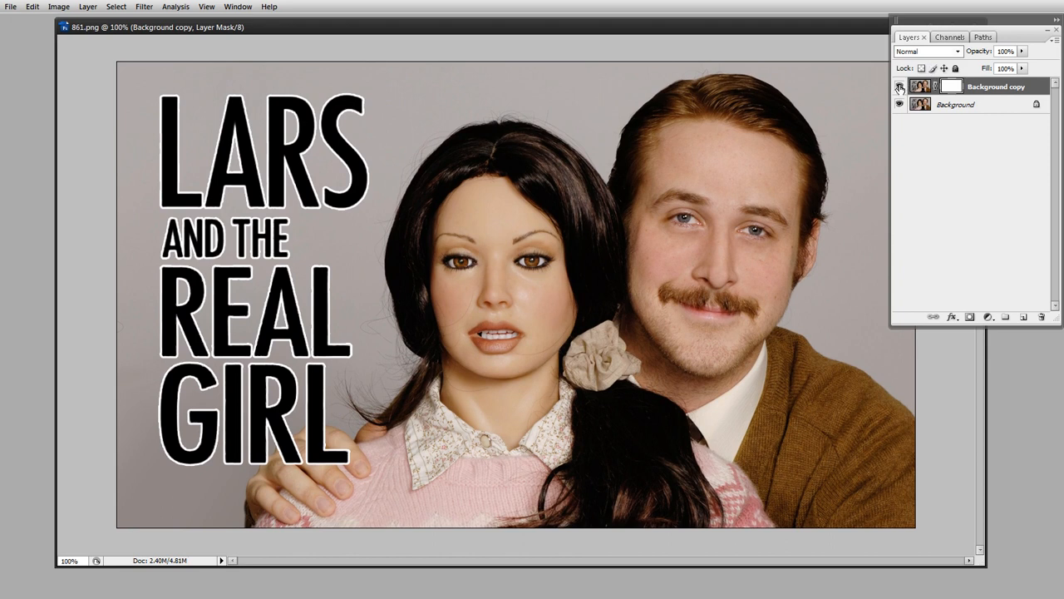
click(900, 86)
click(900, 86)
click(900, 86)
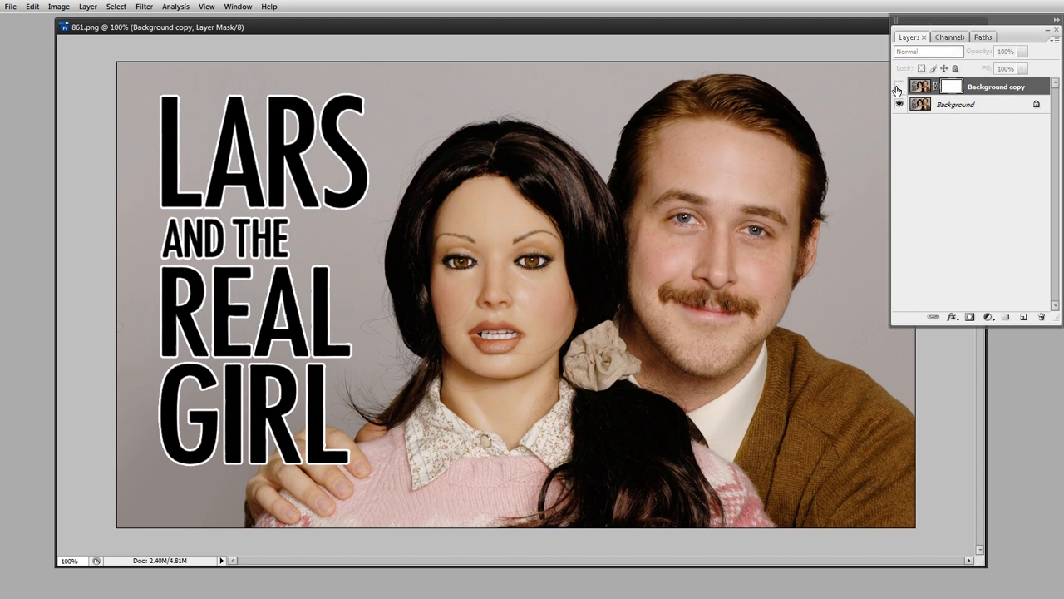
click(899, 87)
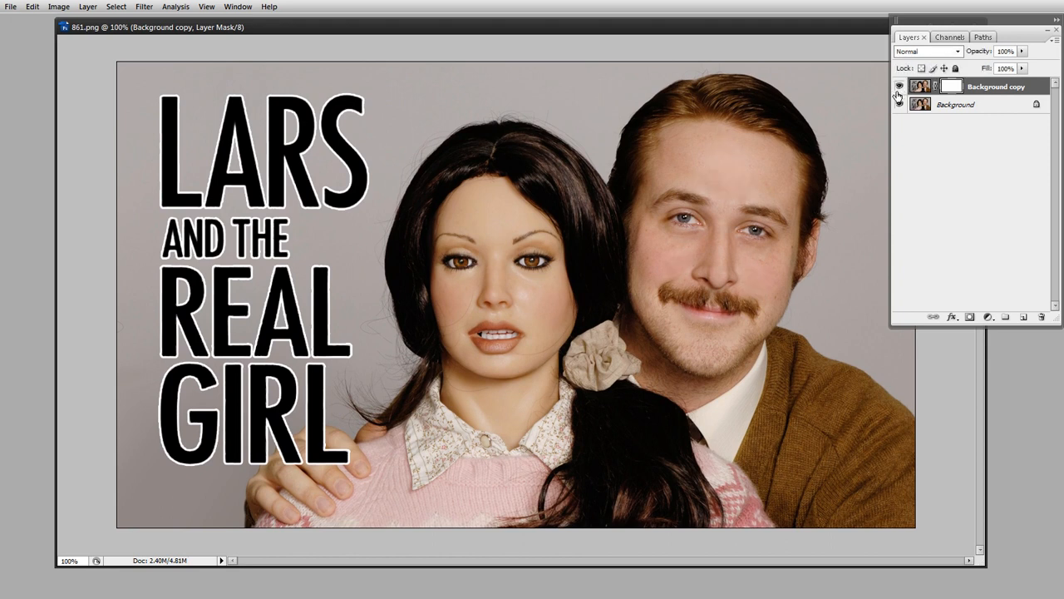